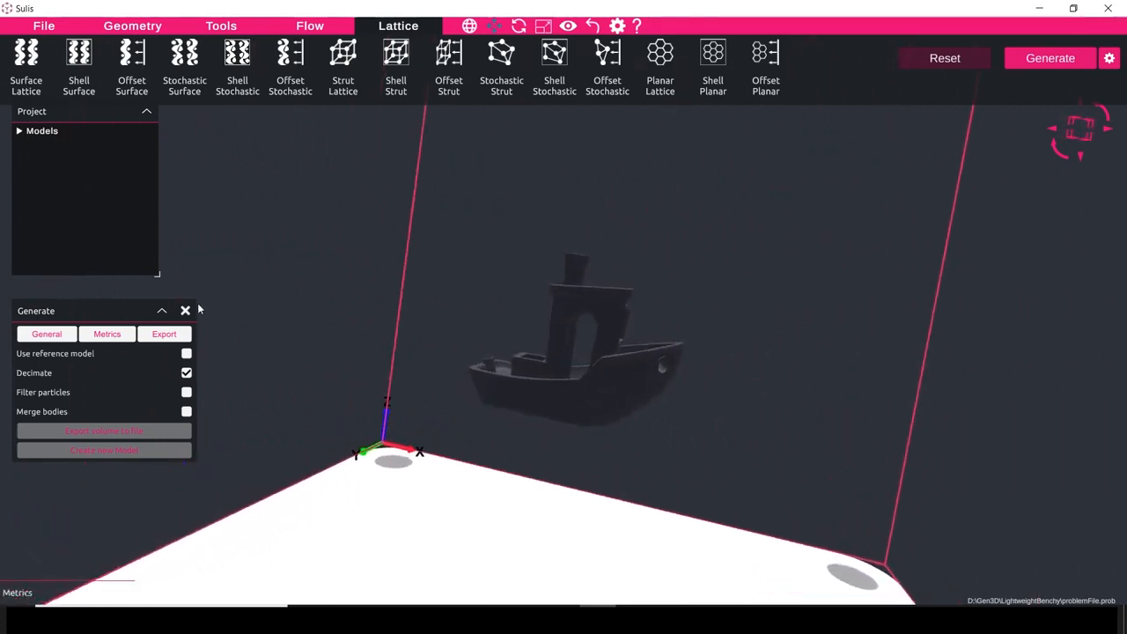
Add a Shell Surface lattice to the whole boat model.
left_click(185, 310)
middle_click_drag(624, 377, 574, 388)
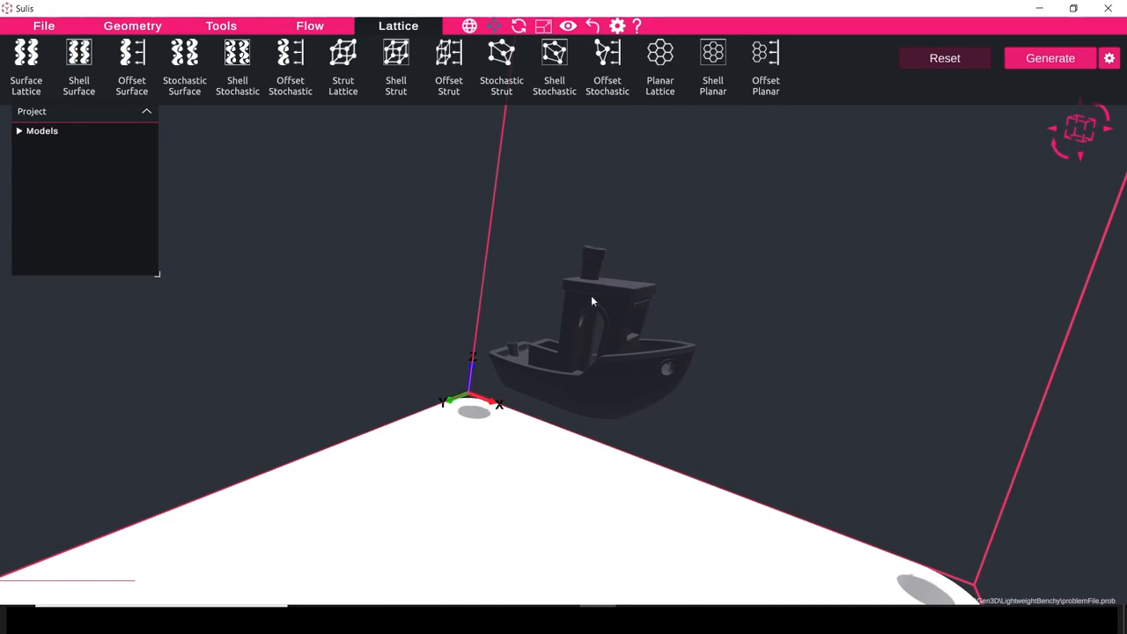
middle_click_drag(591, 301, 605, 398)
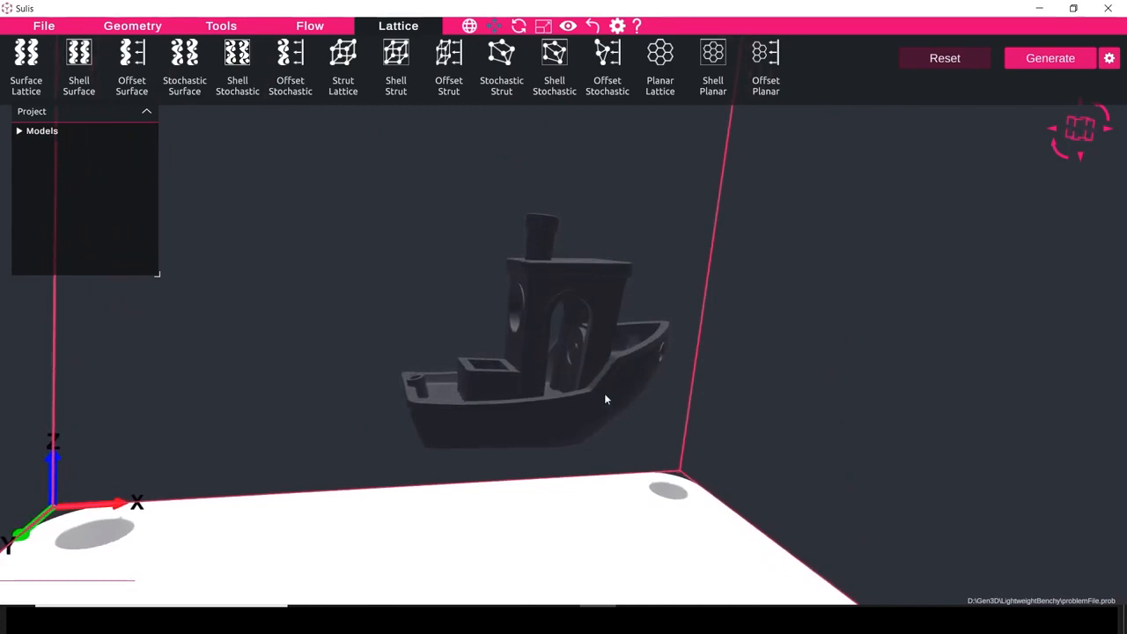
left_click(605, 397)
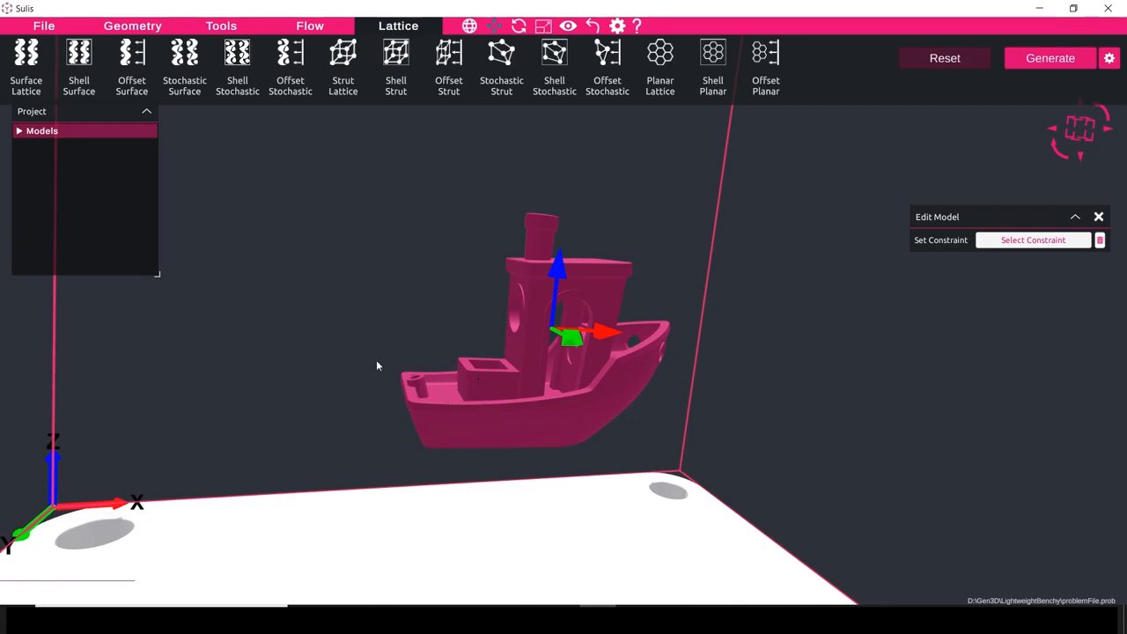
left_click(79, 57)
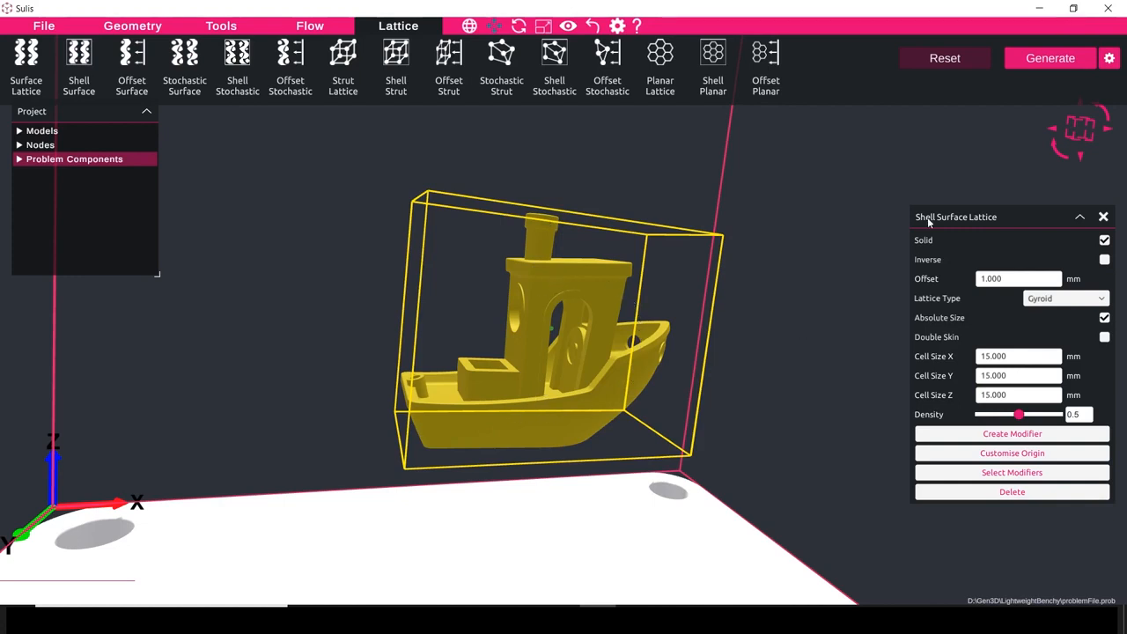
left_click_drag(926, 223, 782, 191)
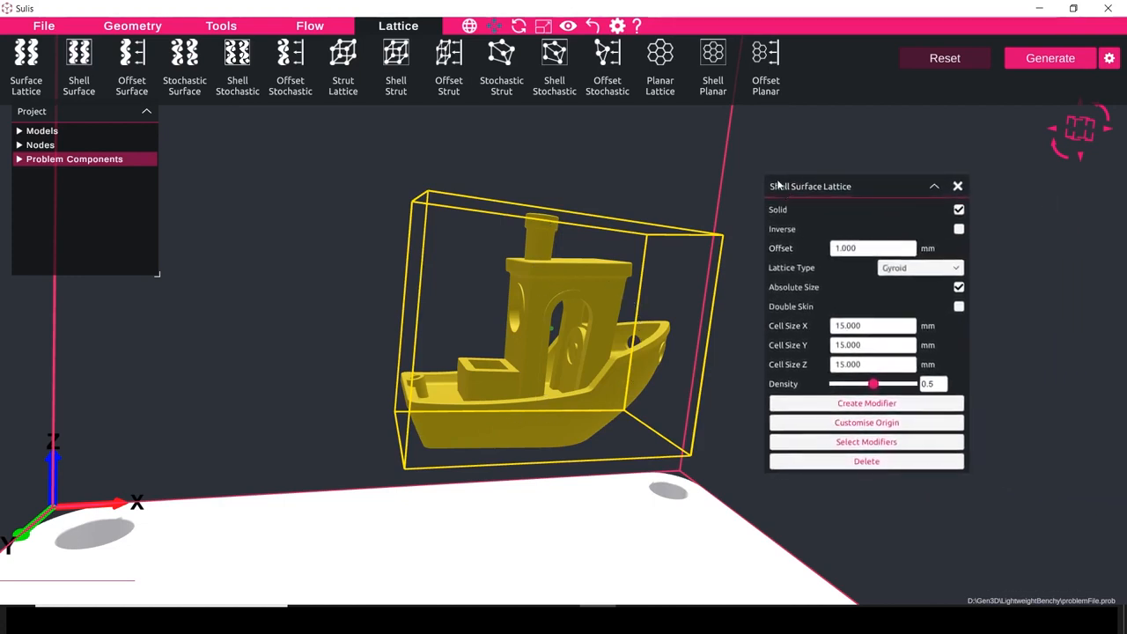
Set the shell surface lattice's offset to -0.75 mm.
left_click(869, 248)
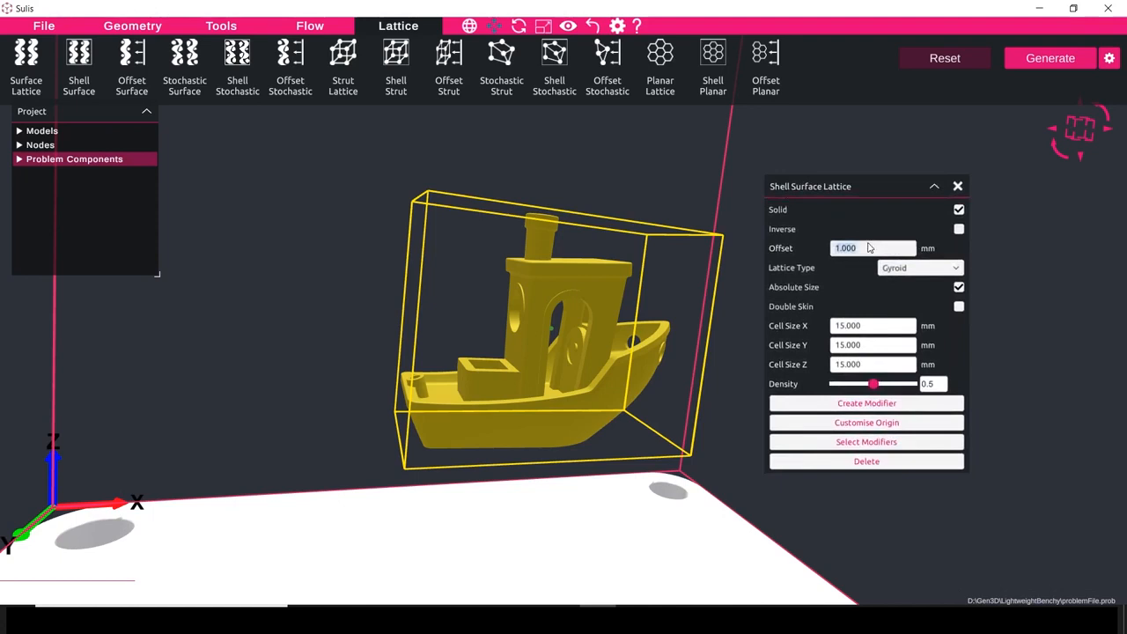
type("-")
scroll(623, 287, "up", 2)
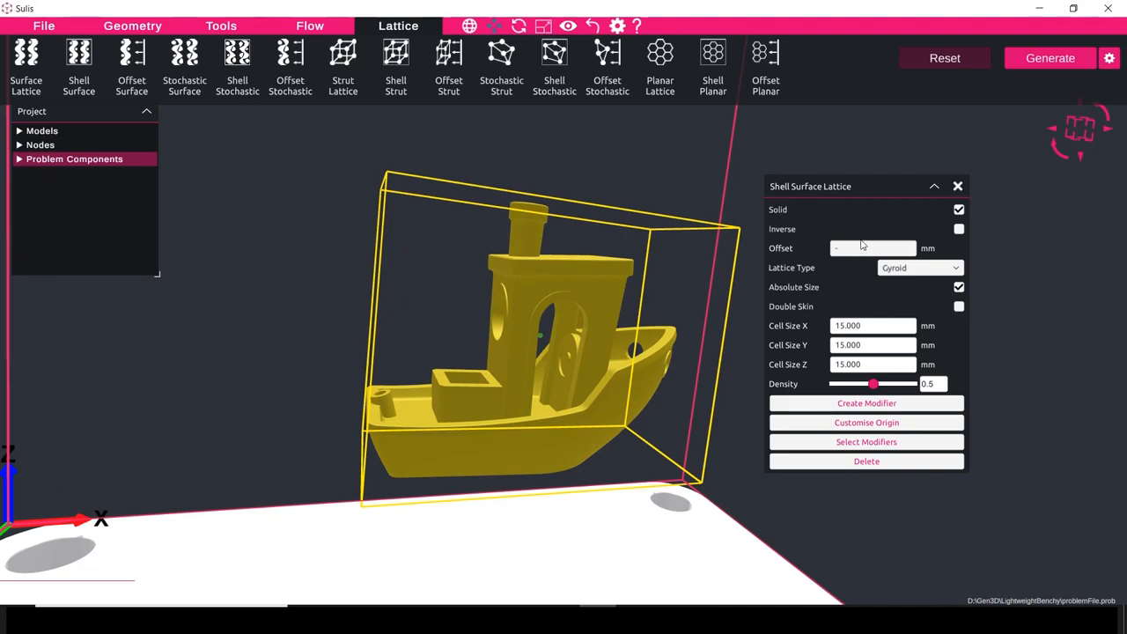
type("0.75")
Set the shell surface lattice's cell size to 3 mm in X, Y and Z.
double_click(871, 324)
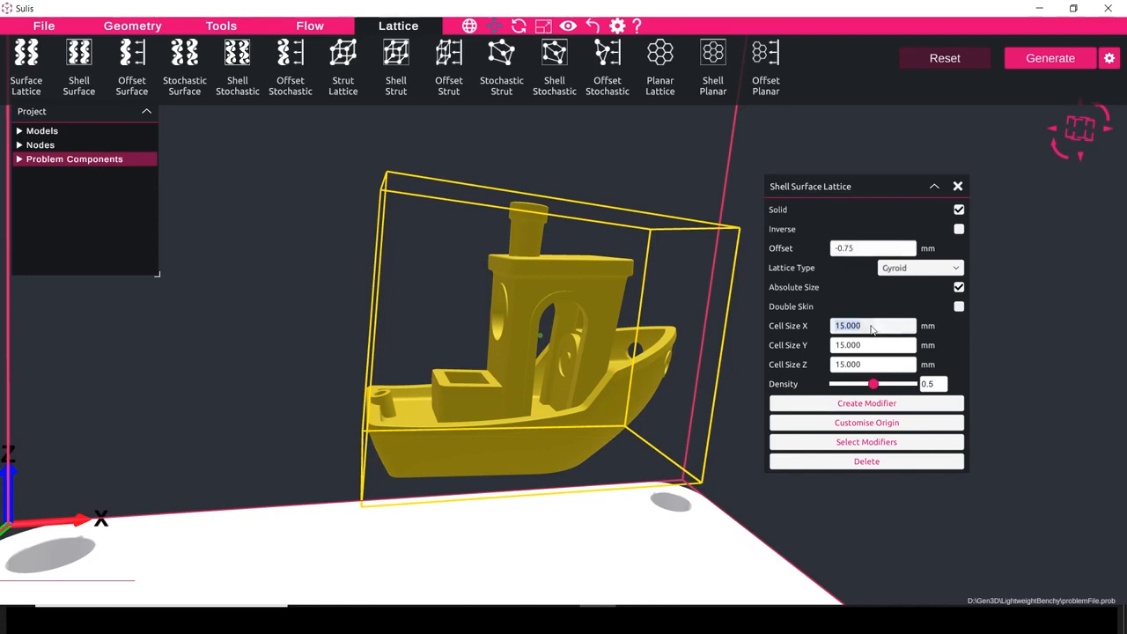
type("3")
double_click(872, 344)
type("3")
double_click(884, 364)
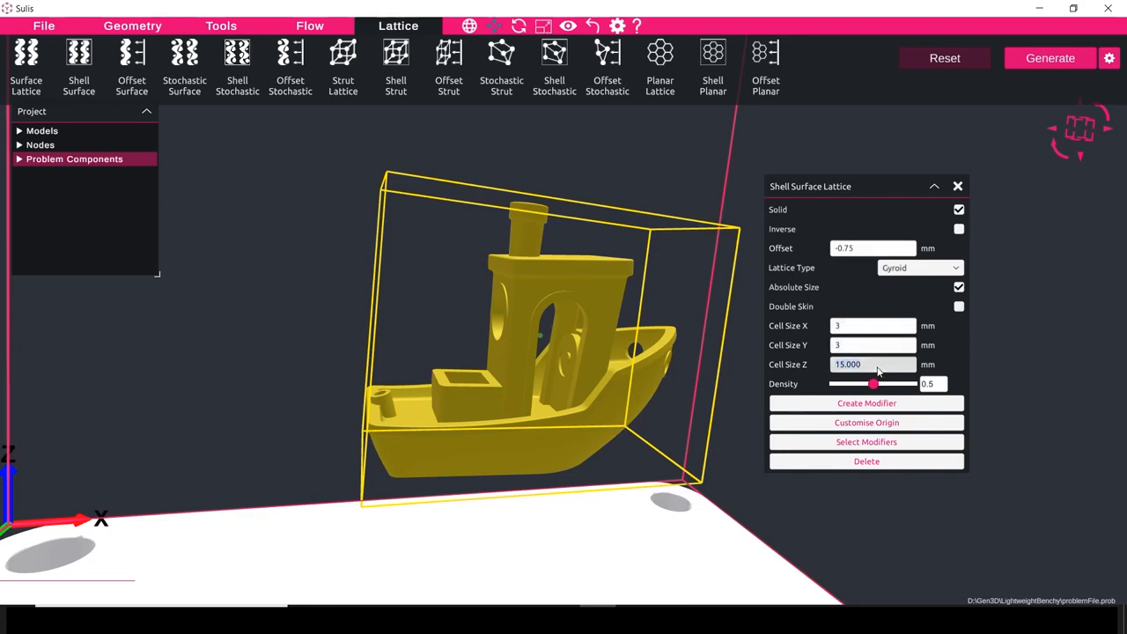
type("3")
left_click(1037, 359)
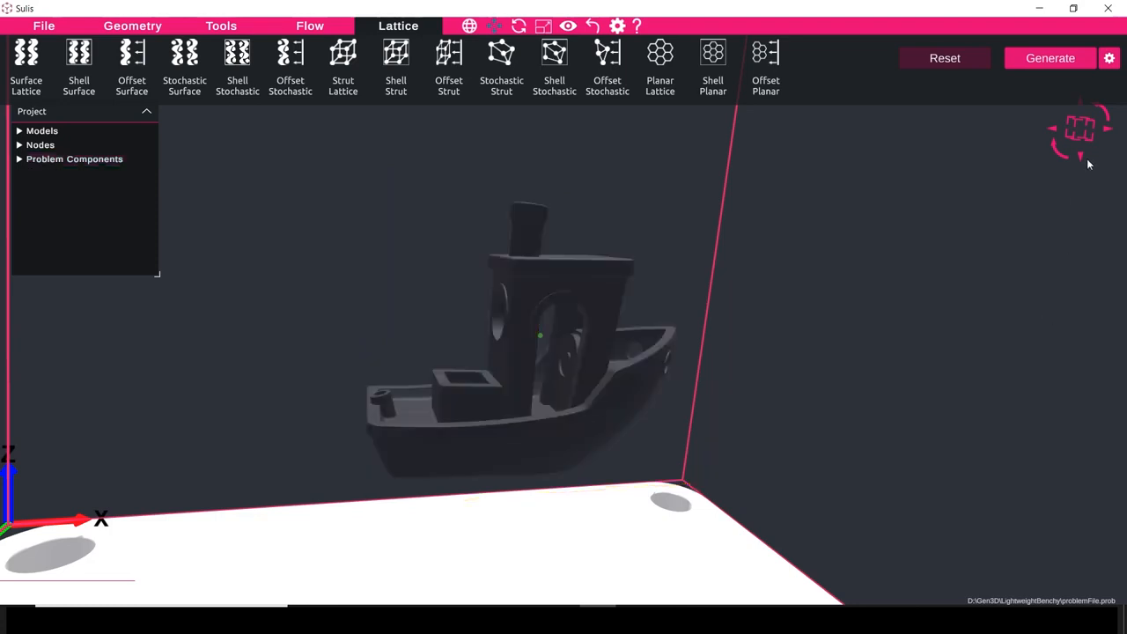
Generate the shelled boat volume at a resolution of 0.12 mm and examine it from several sides.
left_click(1110, 59)
left_click(47, 334)
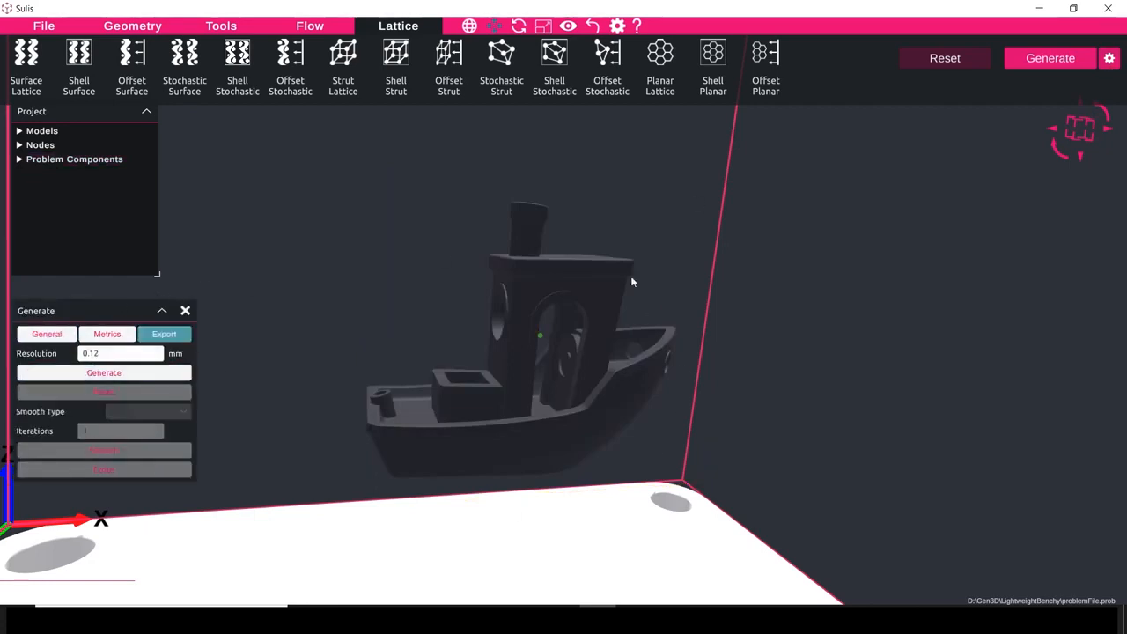
left_click(138, 373)
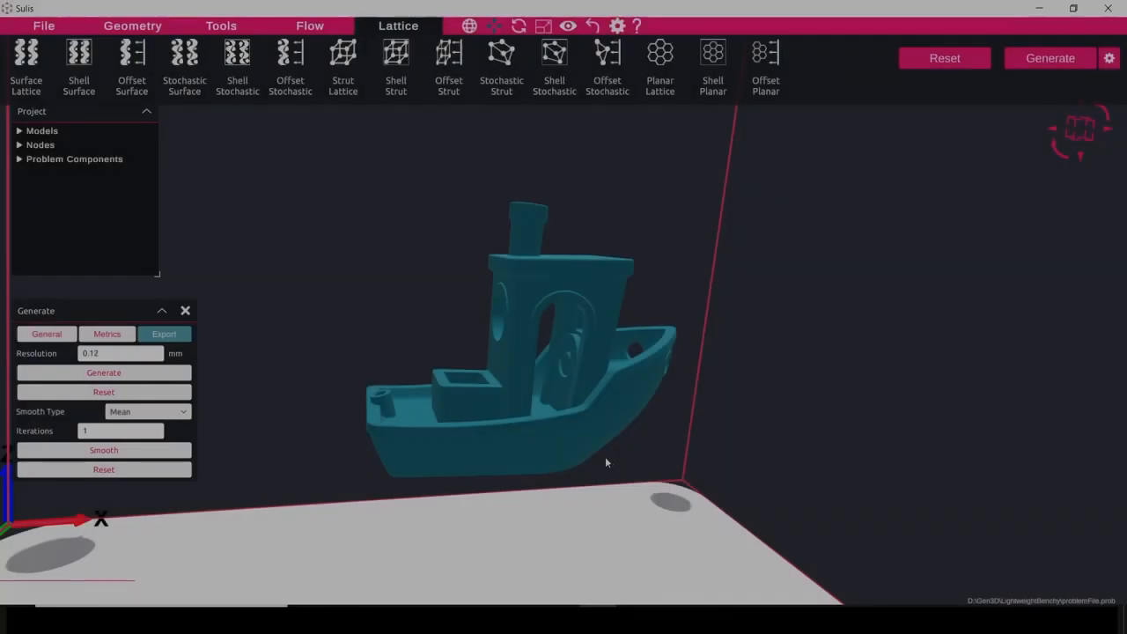
middle_click_drag(547, 440, 423, 450)
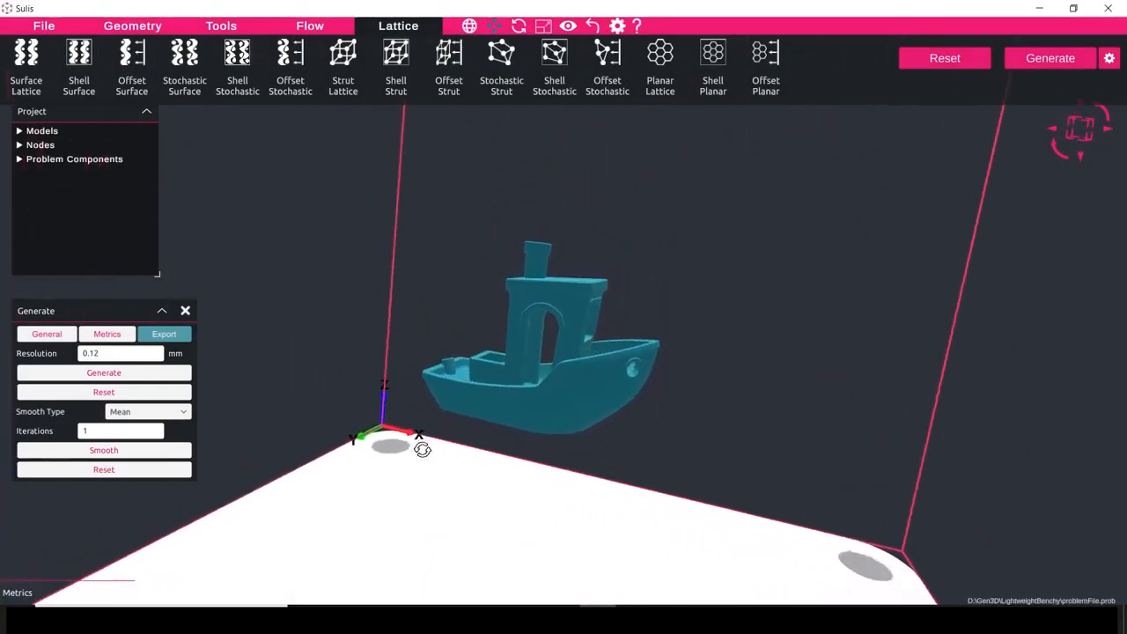
middle_click_drag(545, 356, 570, 410)
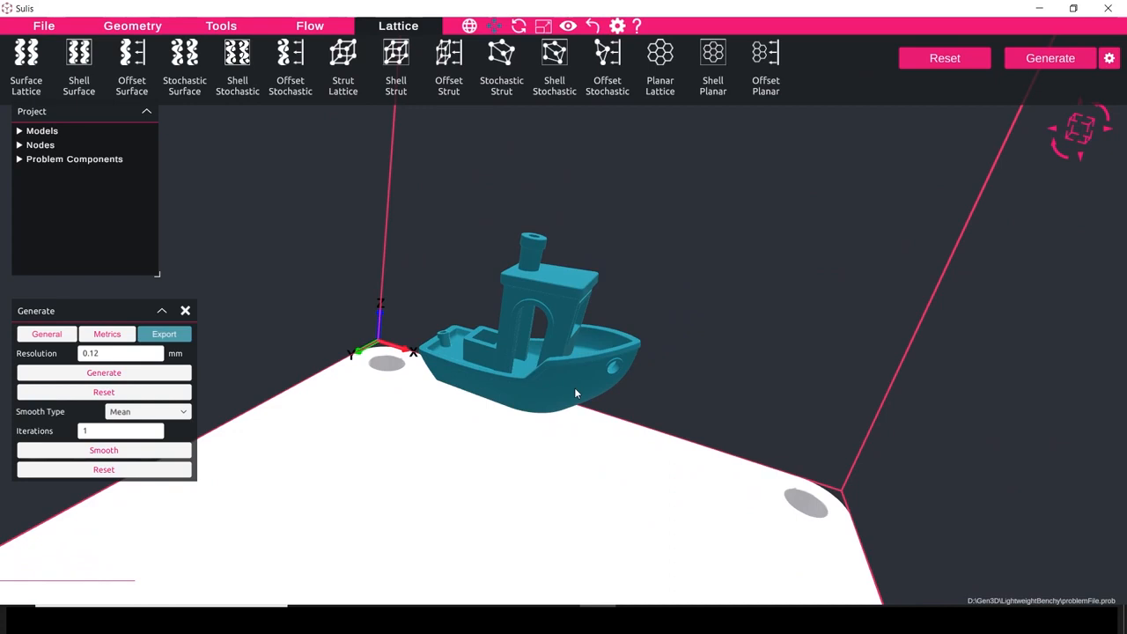
middle_click_drag(574, 386, 539, 326)
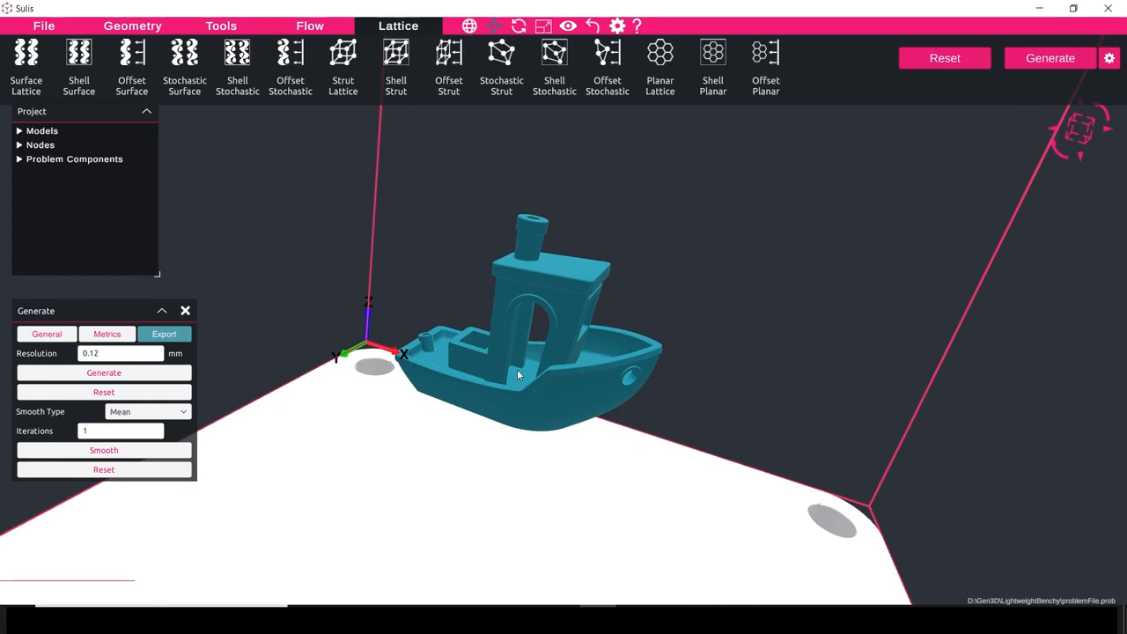
middle_click_drag(519, 368, 572, 355)
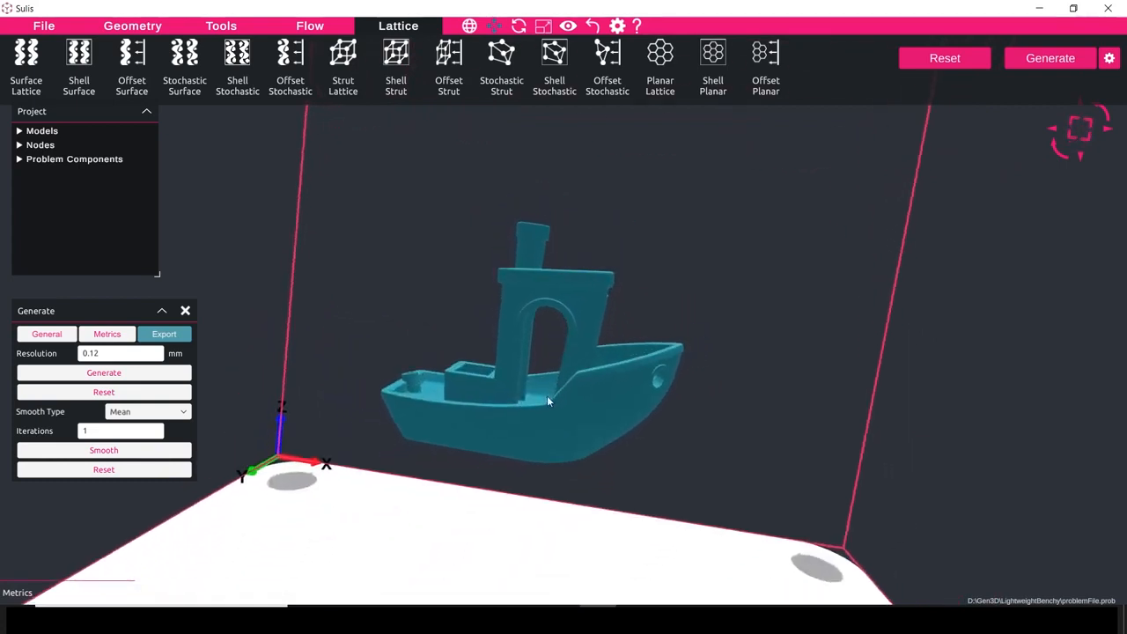
middle_click_drag(547, 395, 583, 342)
Reset the generated volume and add an Offset Planar lattice to the flat lettered face on the boat's underside.
left_click(924, 67)
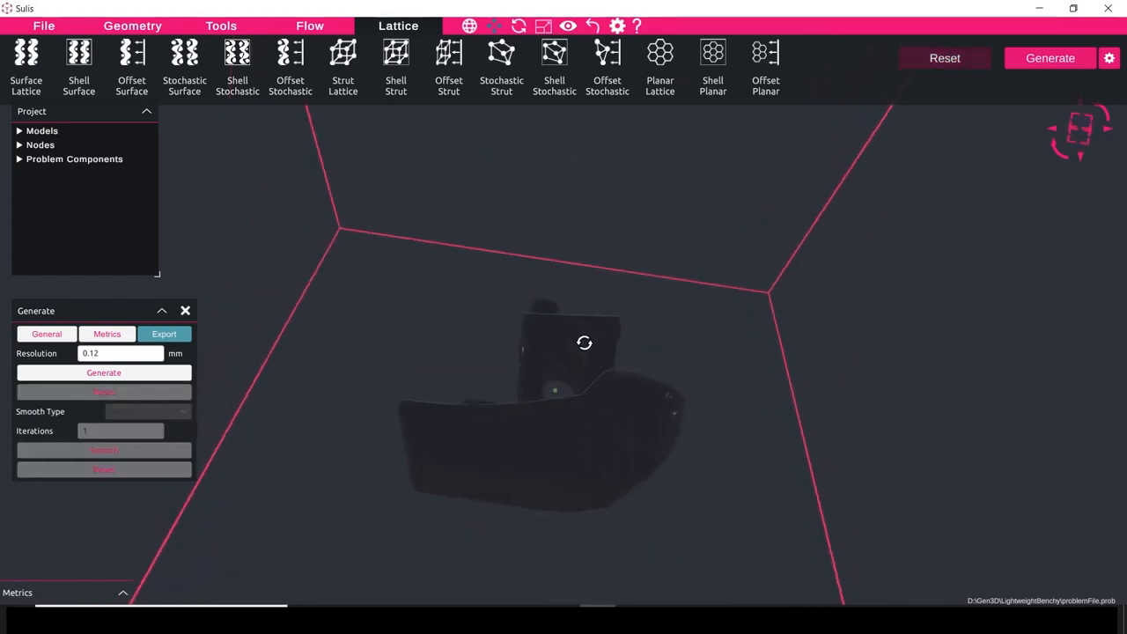
middle_click_drag(566, 438, 544, 429)
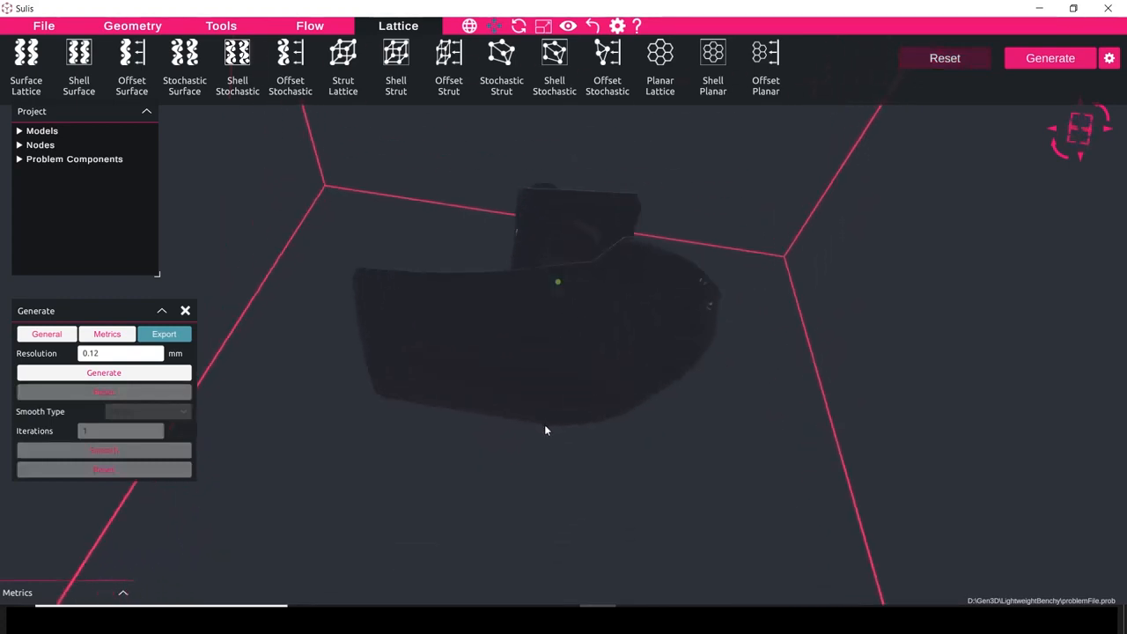
left_click(570, 386)
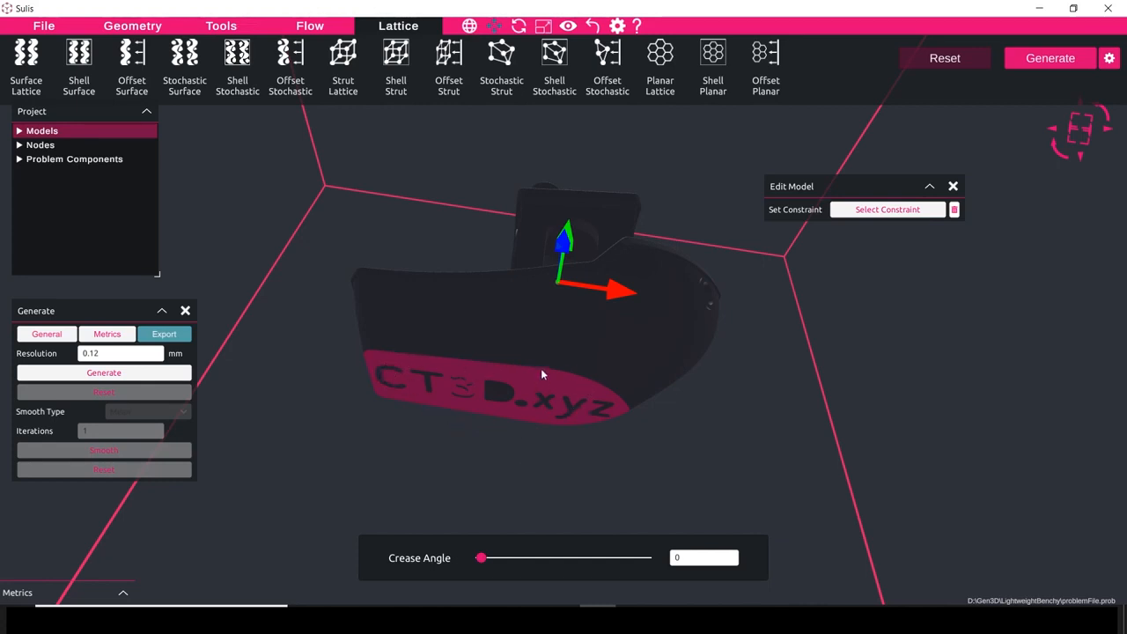
left_click(772, 55)
Set the offset planar lattice's offset to -0.75 mm and its type to Diamond.
left_click(865, 249)
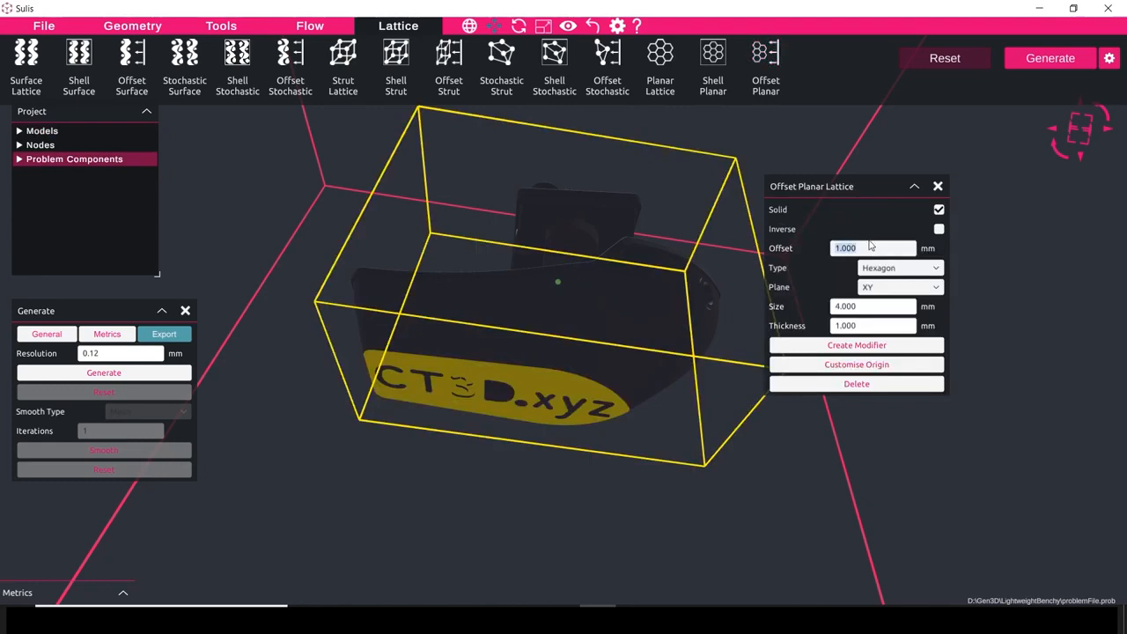
type("-0.75")
left_click(885, 267)
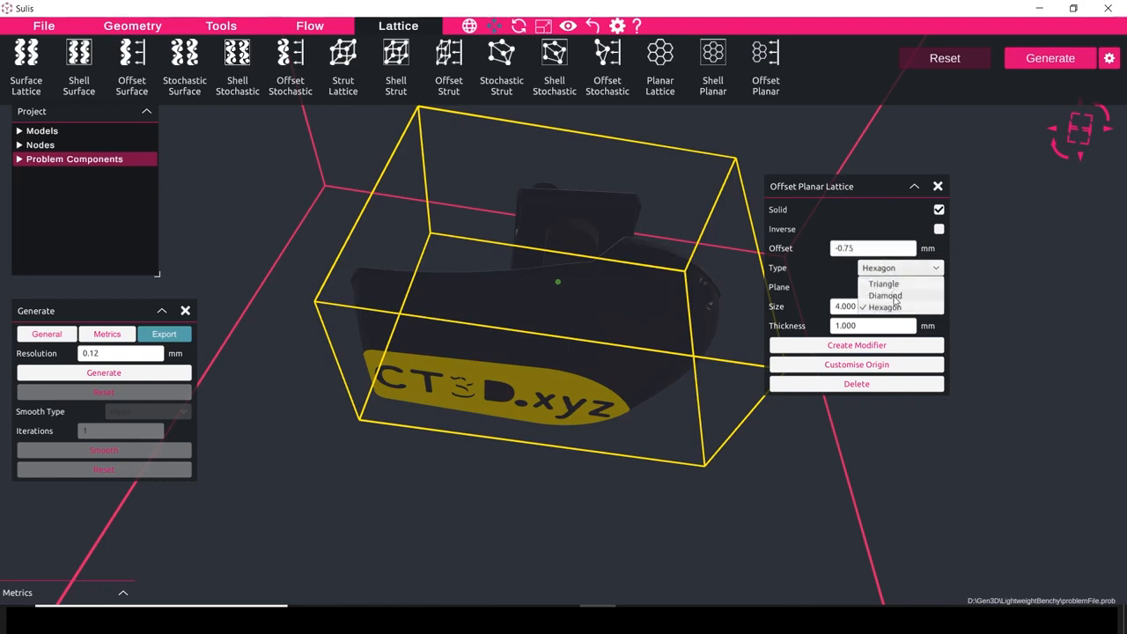
left_click(889, 295)
Set the diamond lattice's width and height to 3 mm and its thickness to 0.75 mm.
double_click(883, 307)
type("3")
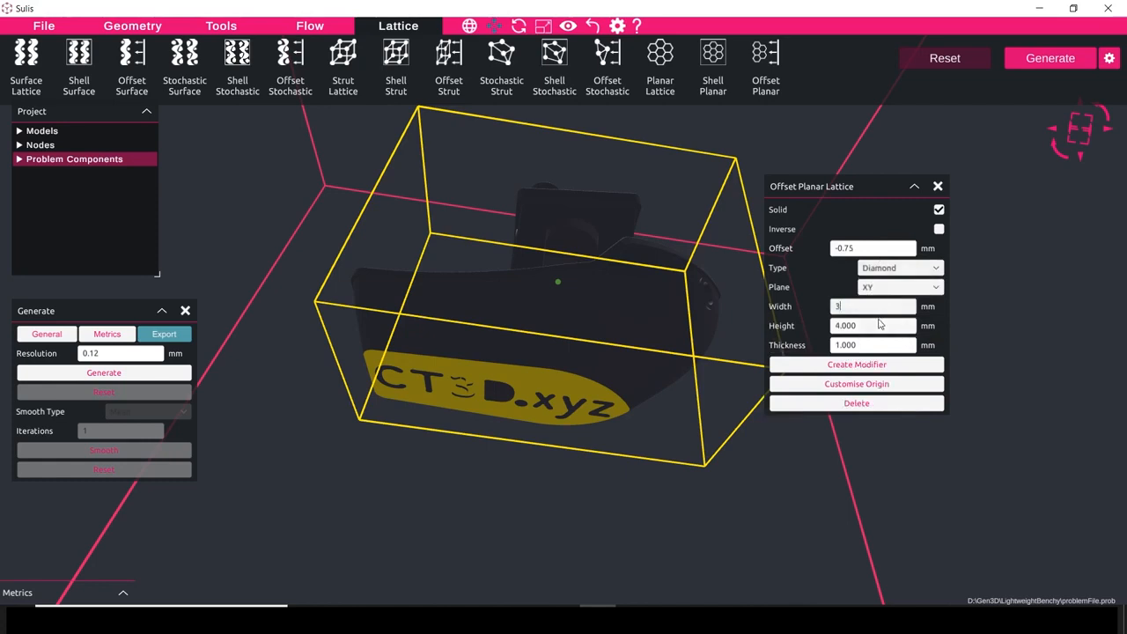
double_click(880, 325)
type("3")
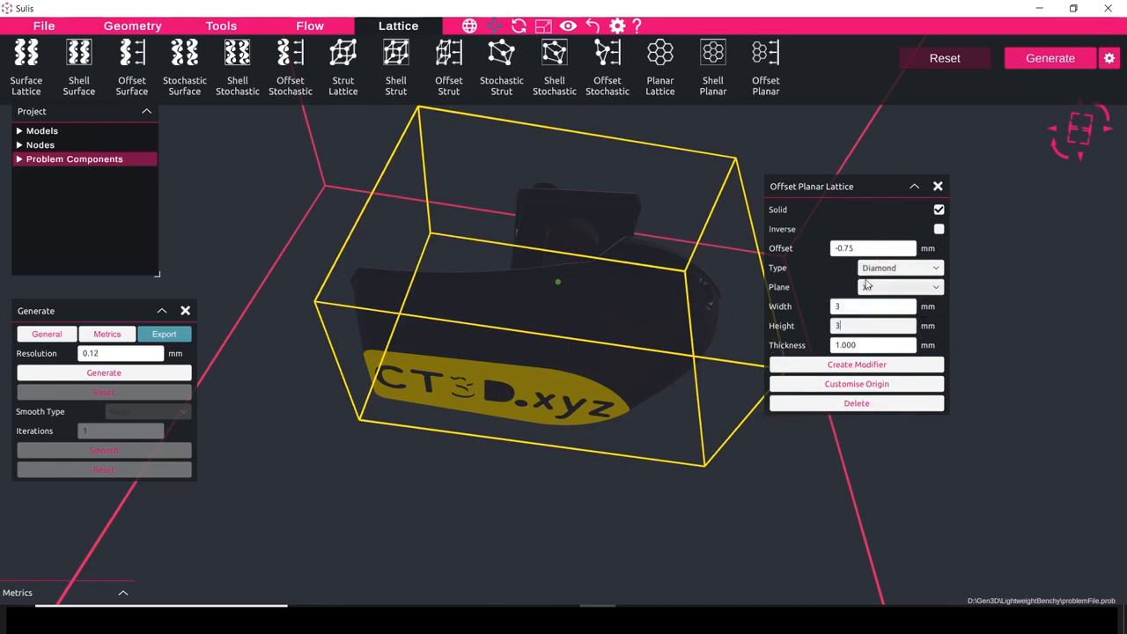
double_click(862, 345)
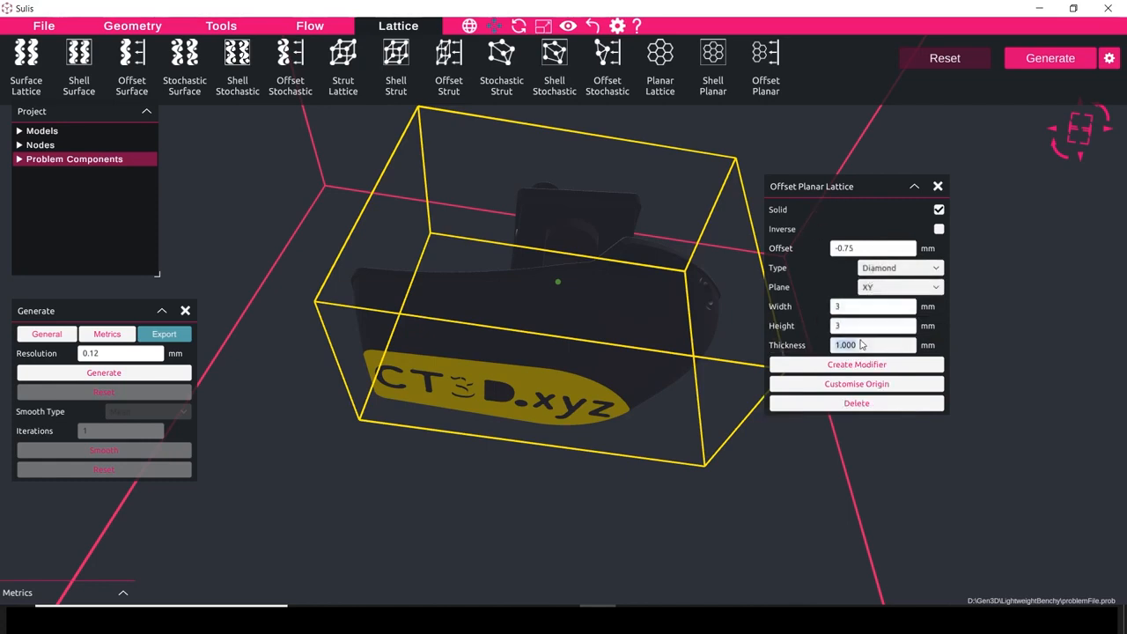
type("0.75")
Make the planar lattice non-solid and inverse, and generate the boat volume at 0.12 mm resolution.
left_click(938, 210)
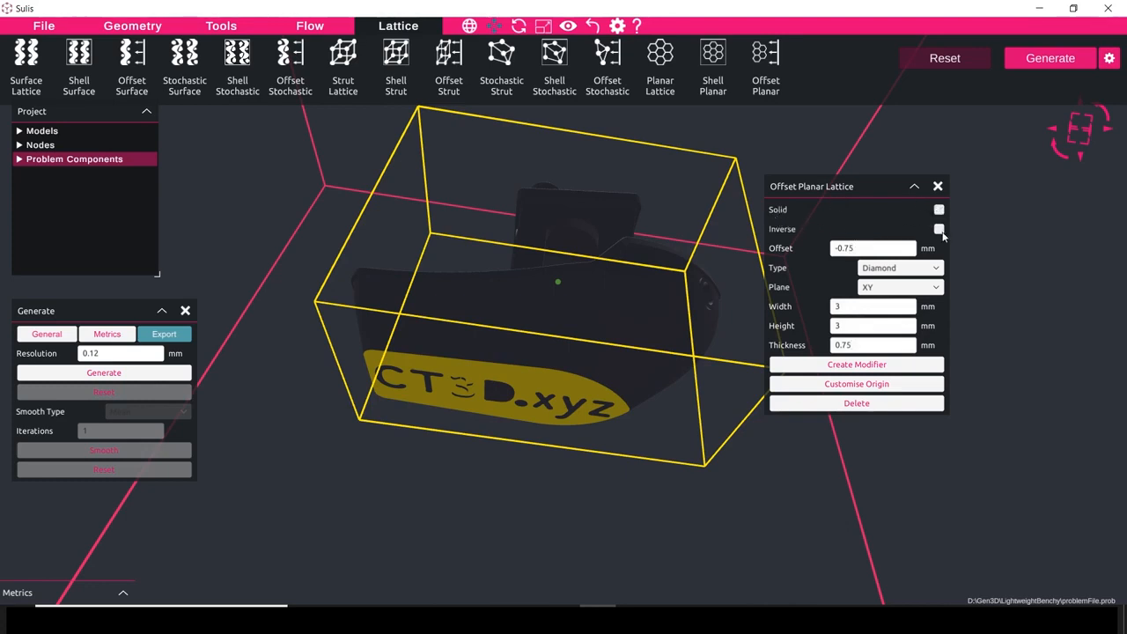
left_click(938, 230)
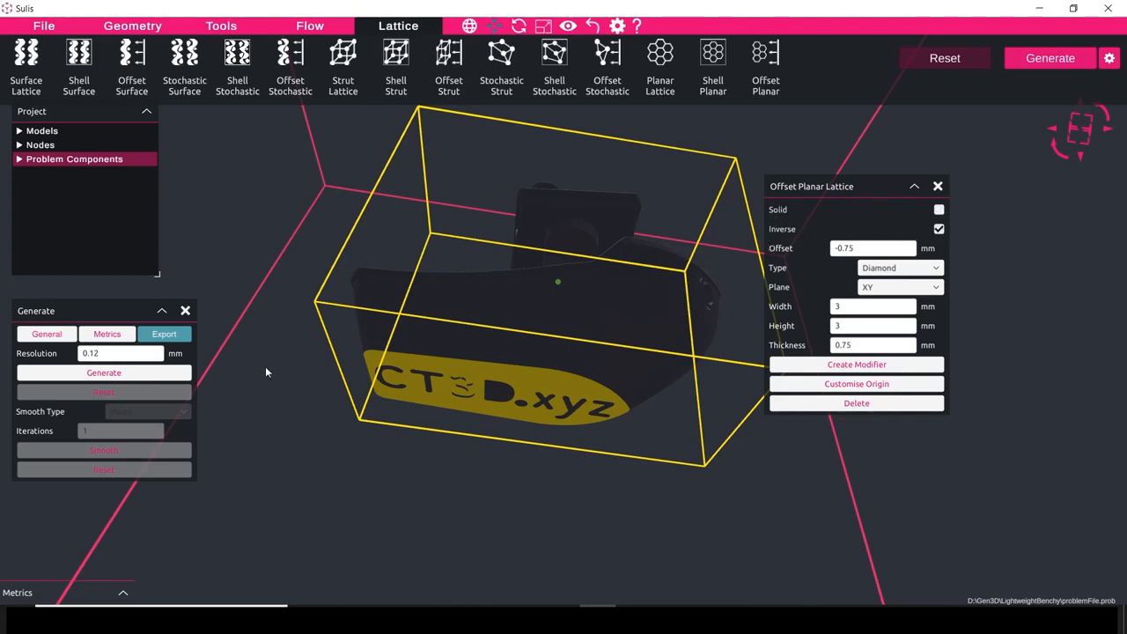
left_click(151, 372)
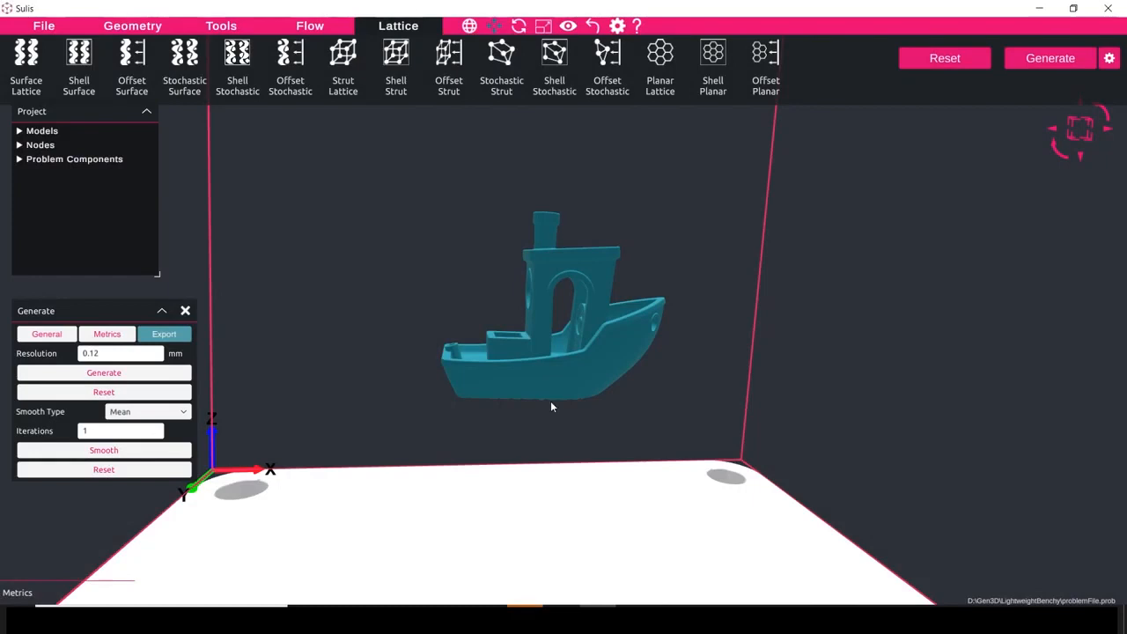
left_click_drag(551, 403, 620, 287)
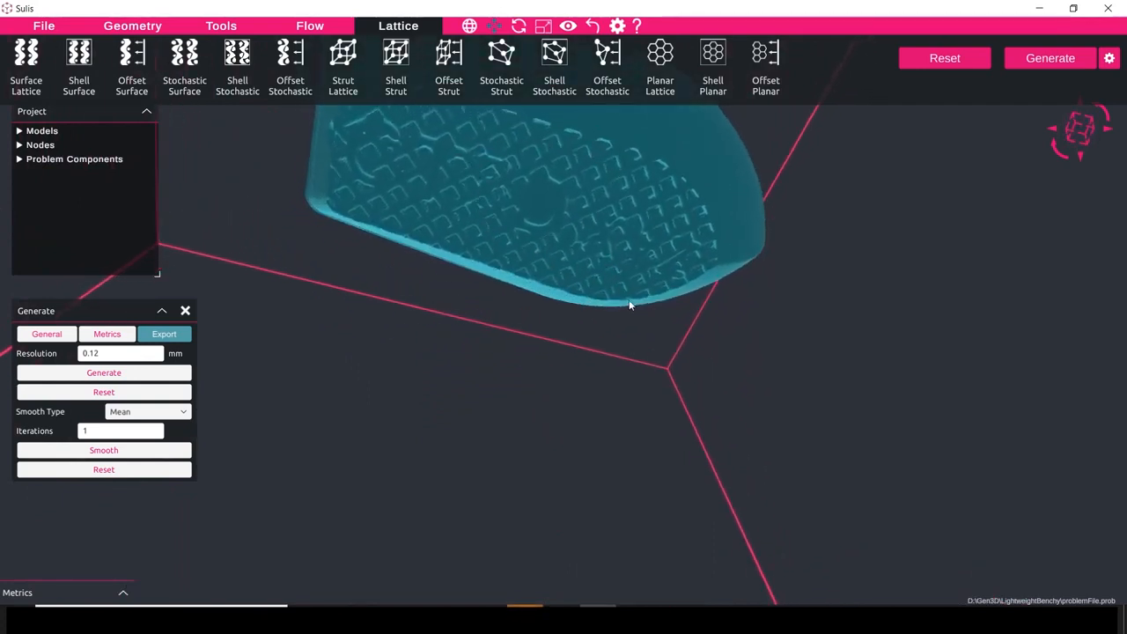
left_click_drag(628, 284, 601, 375)
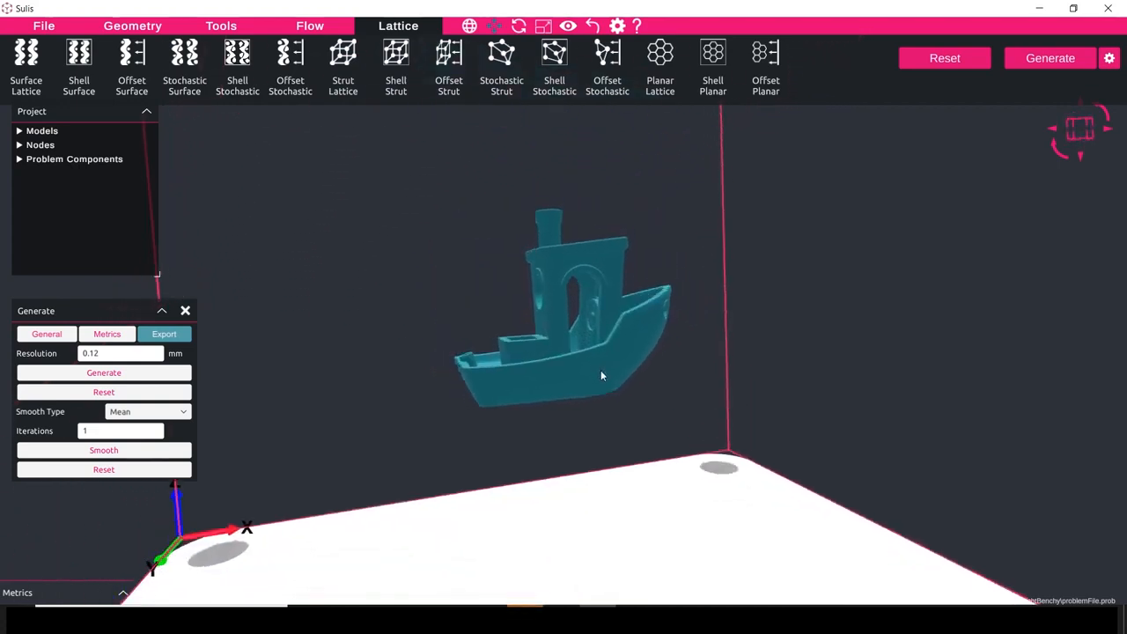
Export the generated boat as ExportedVolume.stl and open it in PreForm.
left_click(175, 335)
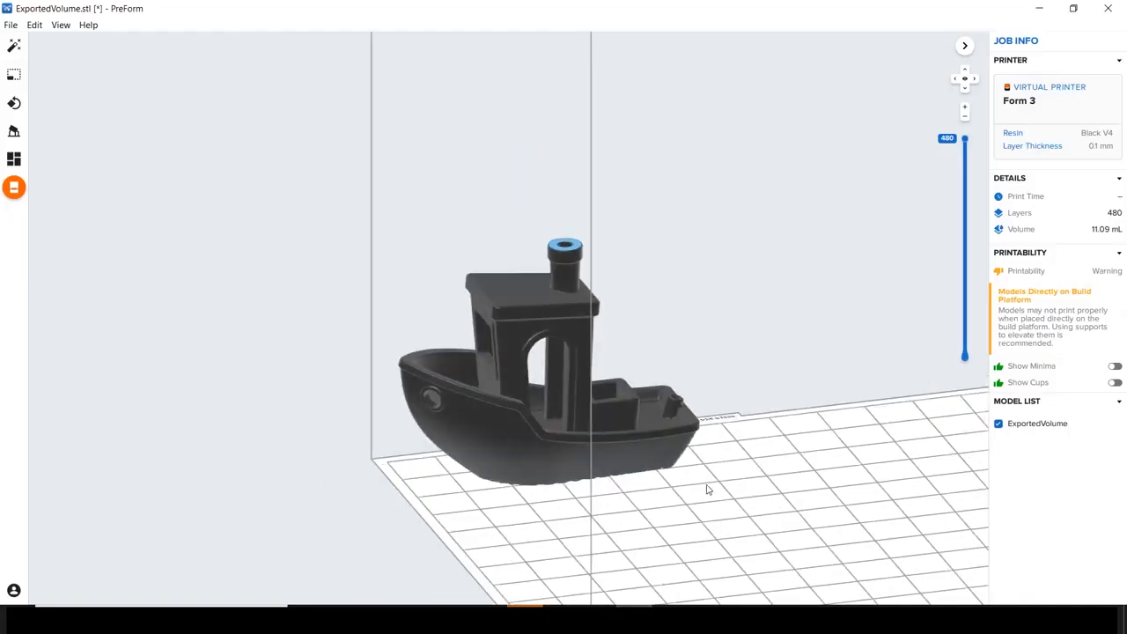
right_click_drag(706, 490, 519, 429)
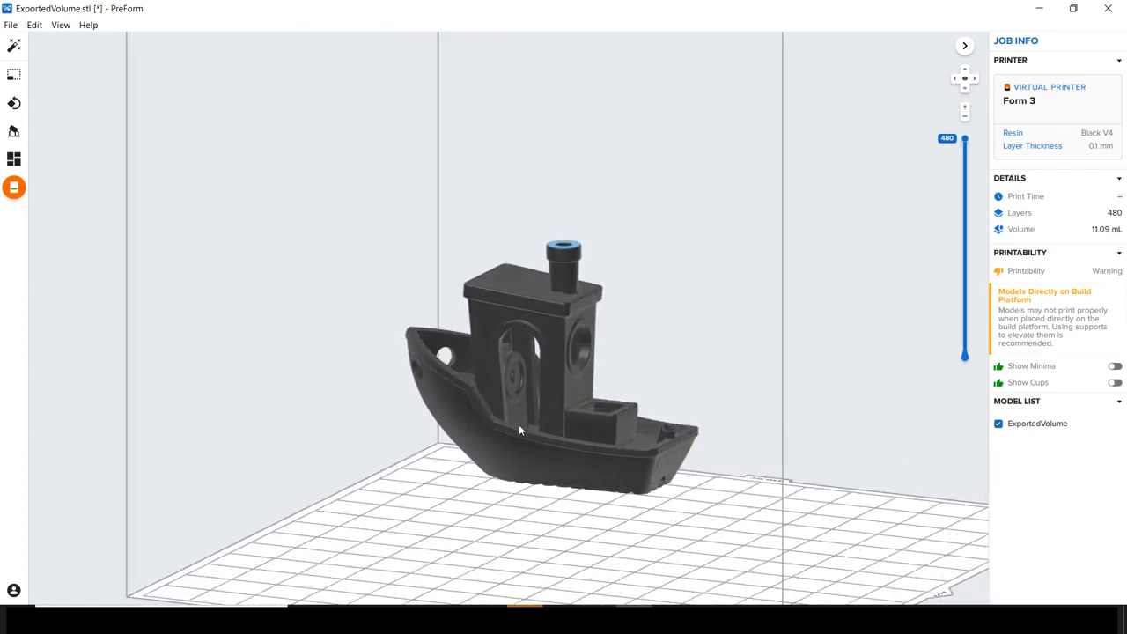
right_click_drag(626, 368, 669, 358)
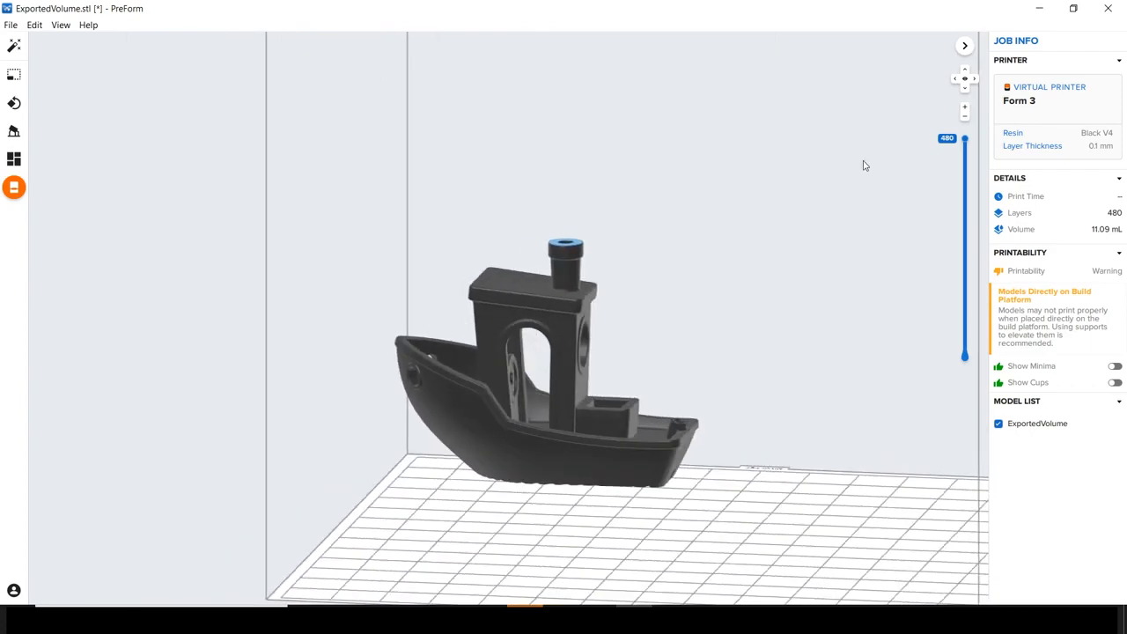
Examine the boat's perforated base at layer 5 and restore the full view up to layer 480.
left_click_drag(964, 139, 968, 343)
right_click_drag(724, 480, 707, 532)
scroll(666, 465, "up", 3)
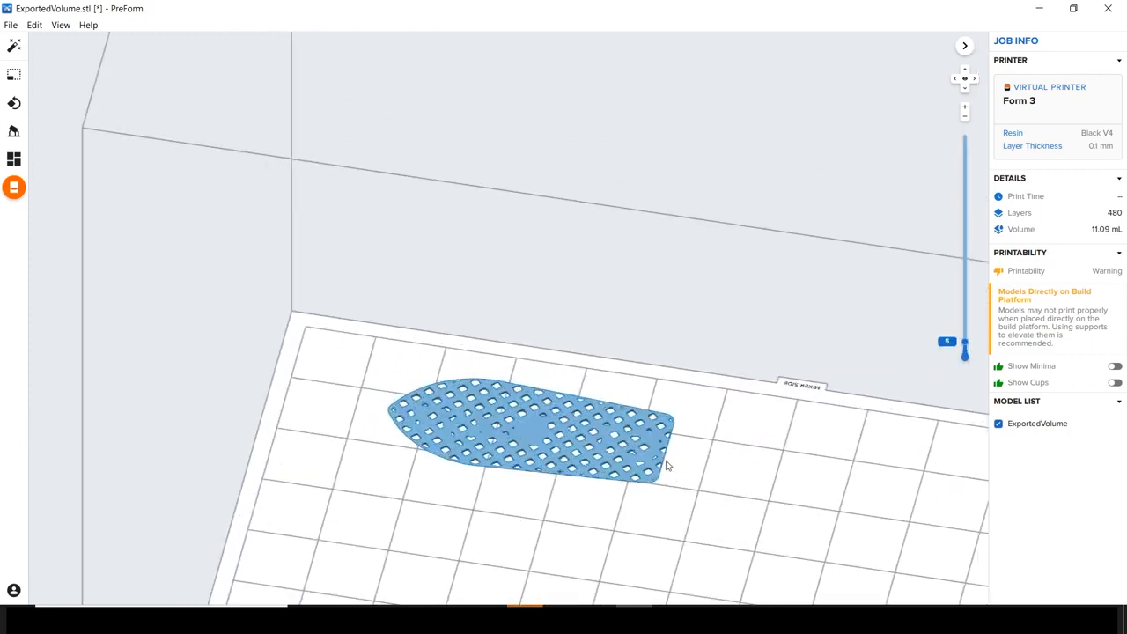
mouse_move(666, 460)
right_mouse_down()
mouse_move(666, 415)
mouse_move(666, 444)
right_mouse_up()
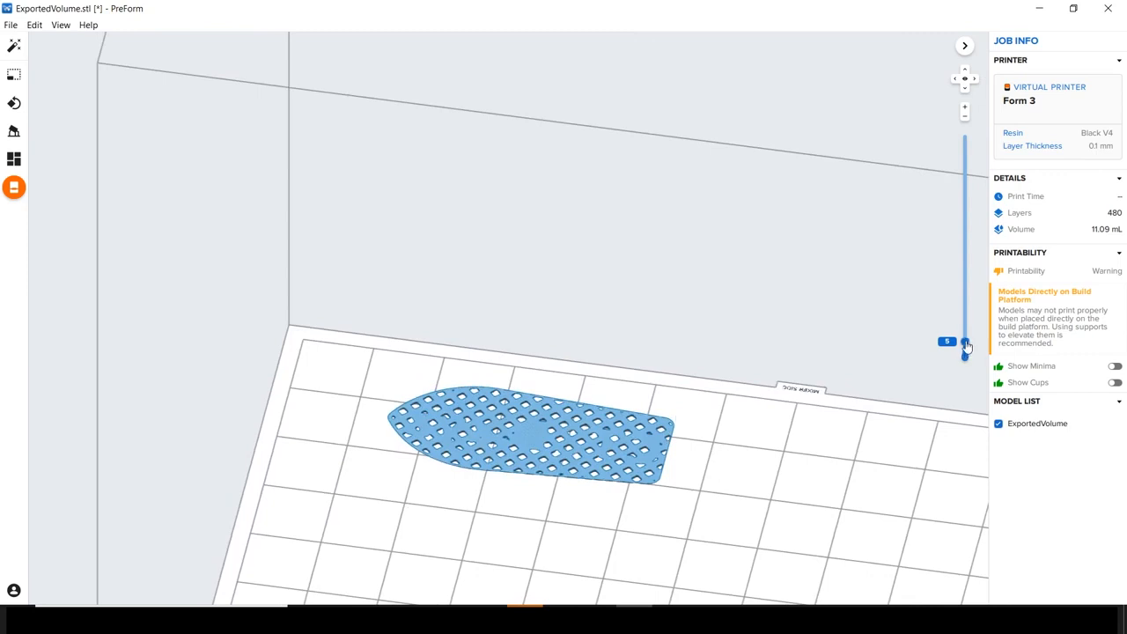
mouse_move(966, 345)
left_mouse_down()
mouse_move(955, 266)
mouse_move(907, 134)
left_mouse_up()
right_click_drag(739, 313, 727, 241)
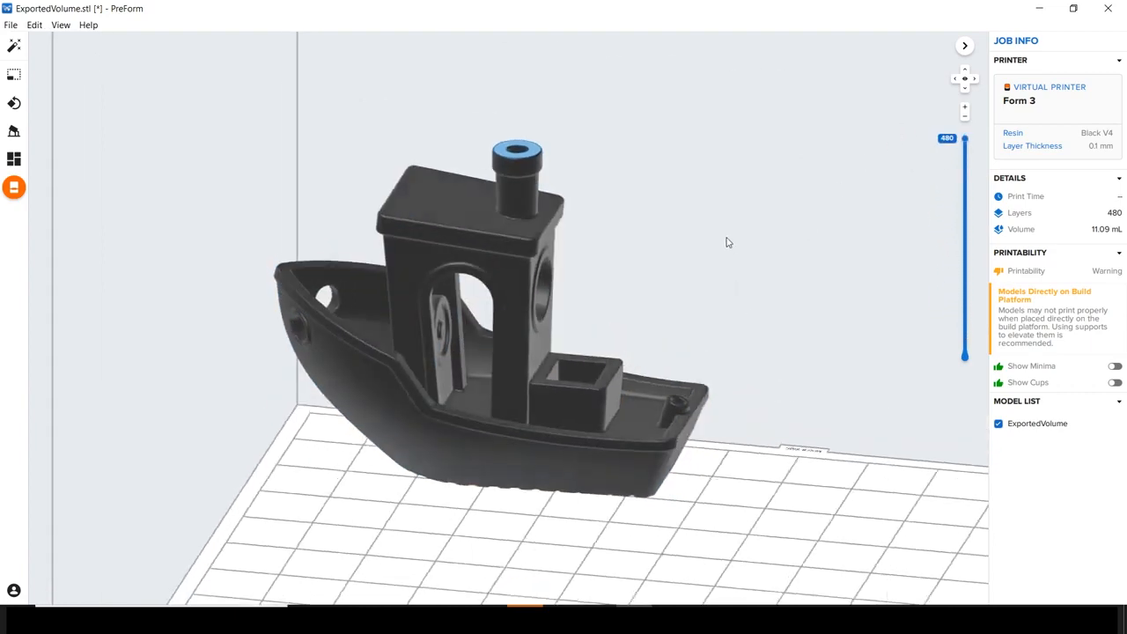